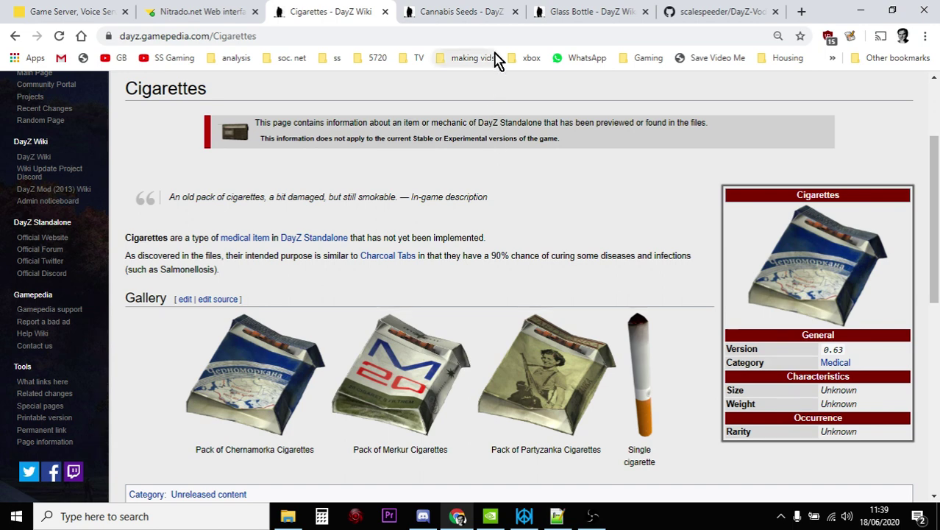
View the Cannabis Seeds and Glass Bottle pages on the DayZ Wiki
{"action": "left_click", "coordinate": [478, 14]}
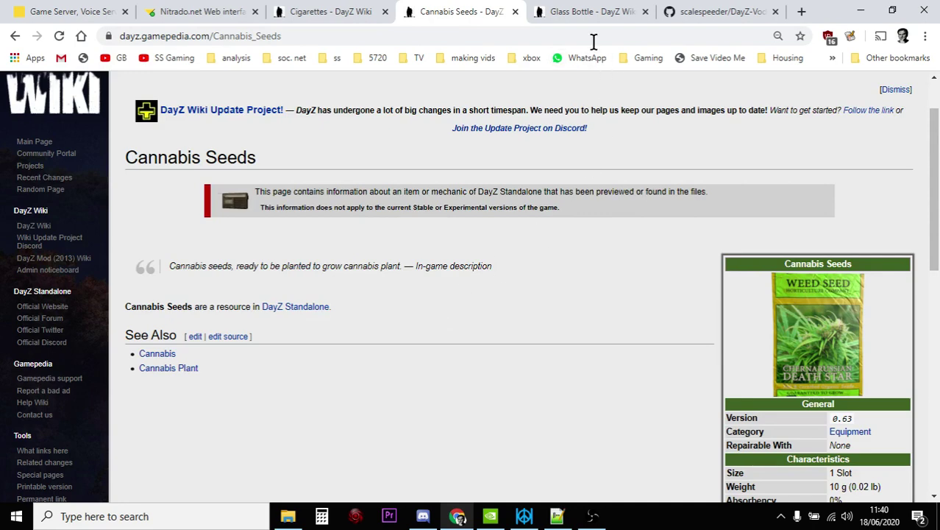
{"action": "left_click", "coordinate": [592, 11]}
{"action": "scroll", "coordinate": [557, 310], "scroll_direction": "down", "scroll_amount": 1}
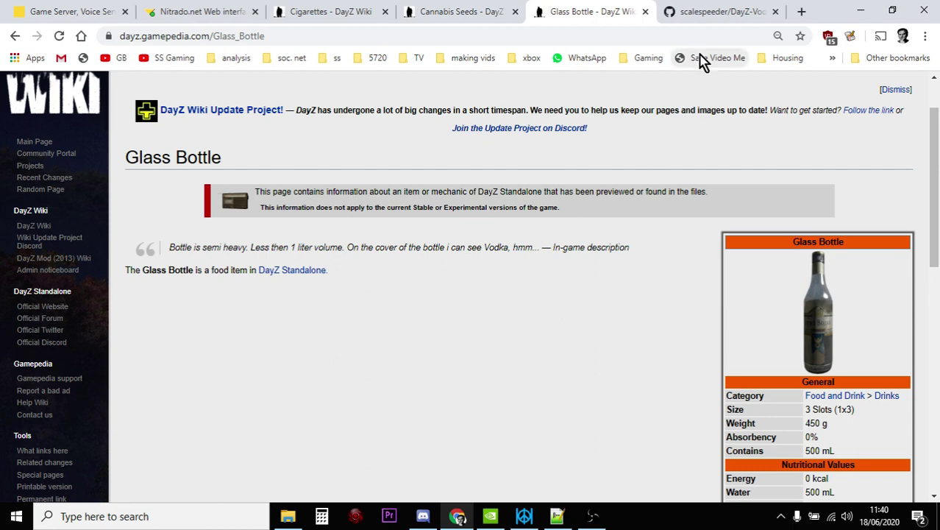
Review the readme of the DayZ-Vodka-Weed-Cigarettes repository on GitHub and open the file cigs weed vodka types snippet.txt
{"action": "left_click", "coordinate": [704, 11]}
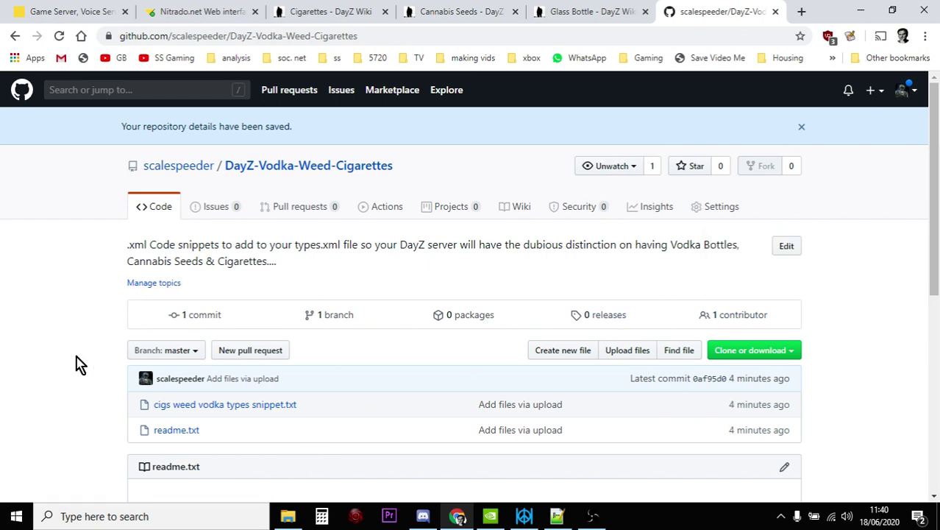
{"action": "scroll", "coordinate": [81, 365], "scroll_direction": "down", "scroll_amount": 1}
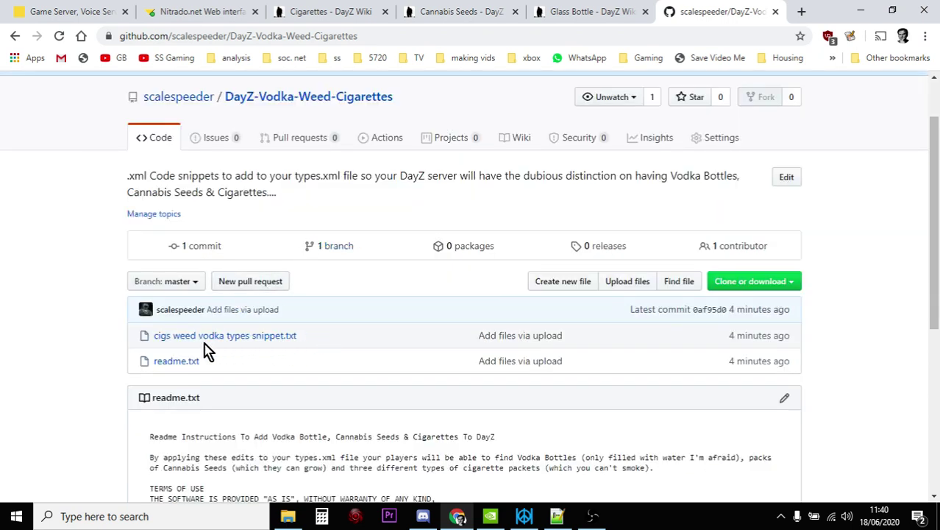
{"action": "scroll", "coordinate": [236, 357], "scroll_direction": "down", "scroll_amount": 2}
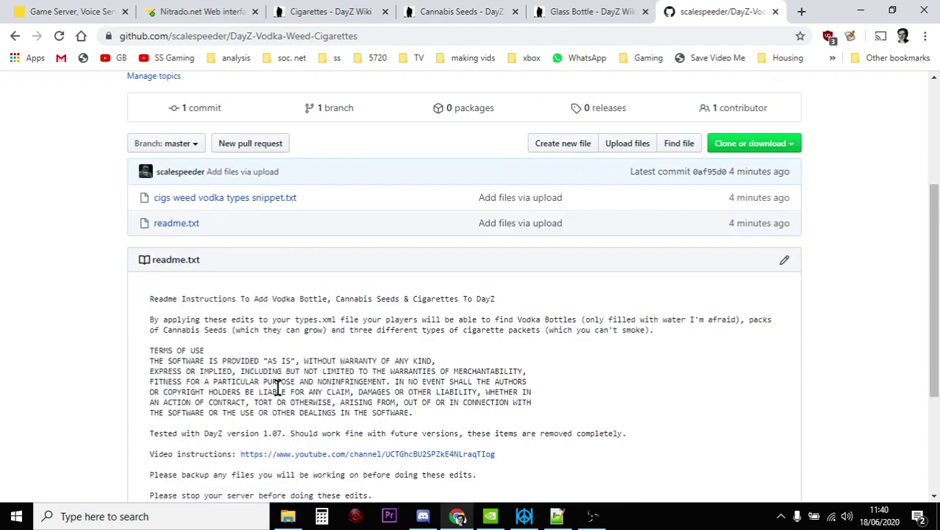
{"action": "scroll", "coordinate": [277, 374], "scroll_direction": "up", "scroll_amount": 2}
{"action": "left_click", "coordinate": [266, 337]}
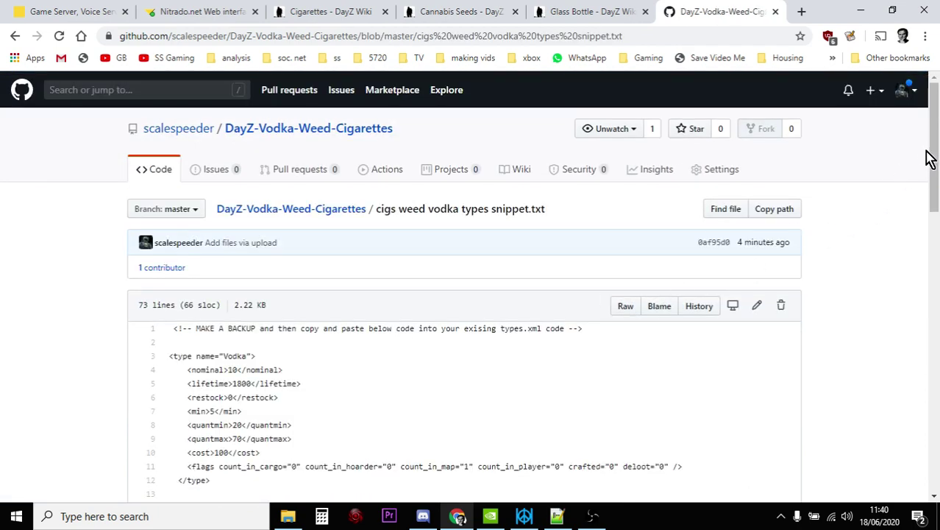
Examine the Vodka, CannabisSeedsPack and three CigarettePack type entries in the snippet file, including their spawn counts, lifetimes and usage locations
{"action": "left_click_drag", "start_coordinate": [931, 155], "coordinate": [917, 222]}
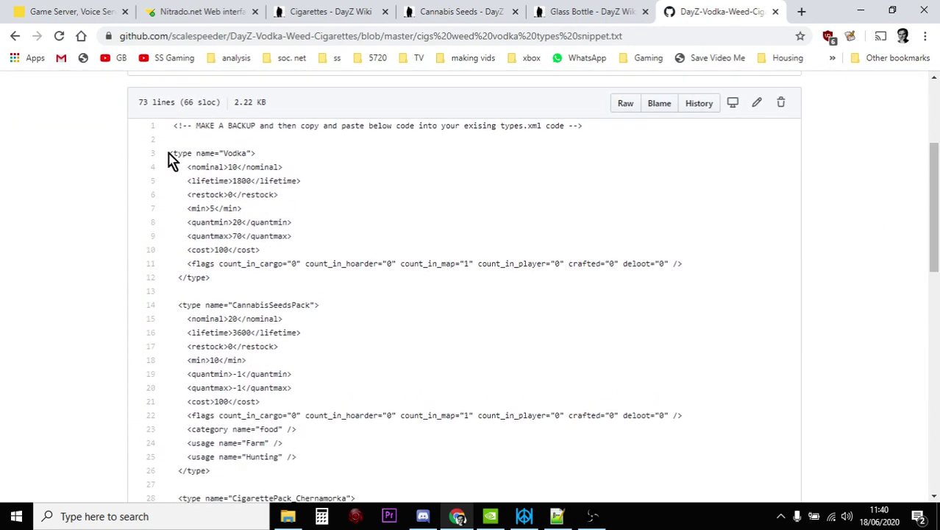
{"action": "scroll", "coordinate": [268, 318], "scroll_direction": "down", "scroll_amount": 1}
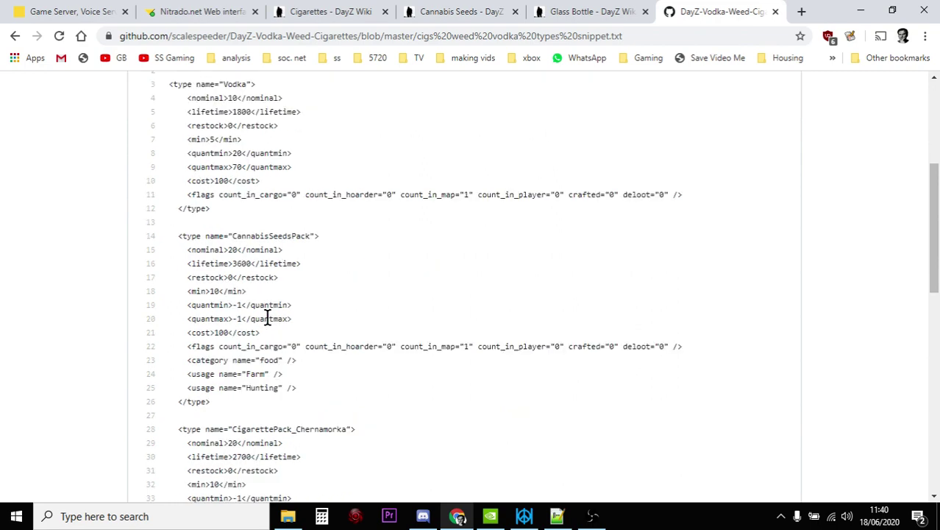
{"action": "scroll", "coordinate": [268, 318], "scroll_direction": "down", "scroll_amount": 3}
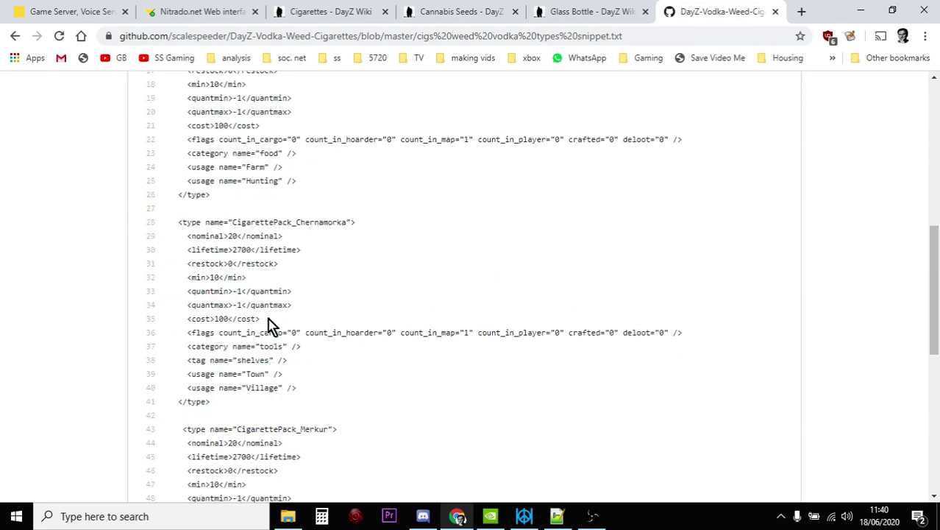
{"action": "scroll", "coordinate": [271, 324], "scroll_direction": "down", "scroll_amount": 2}
{"action": "scroll", "coordinate": [269, 320], "scroll_direction": "down", "scroll_amount": 2}
{"action": "scroll", "coordinate": [268, 319], "scroll_direction": "up", "scroll_amount": 9}
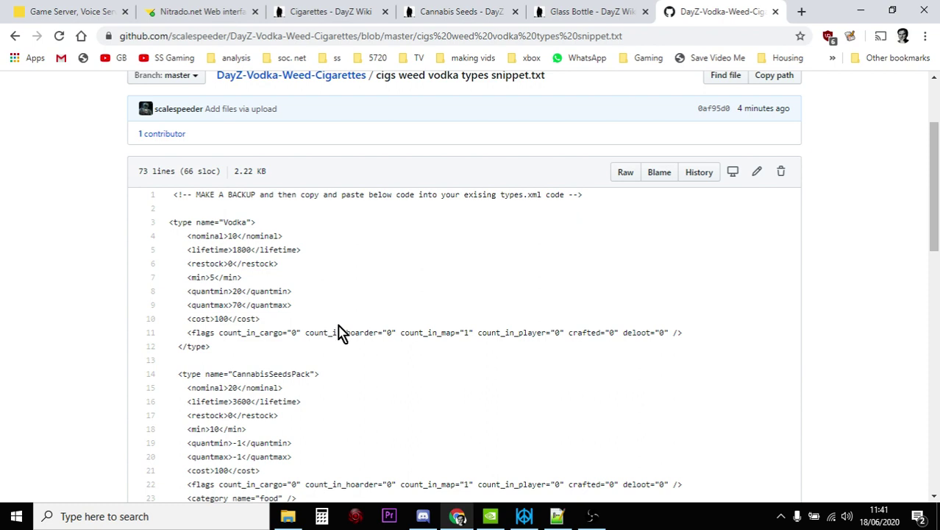
{"action": "scroll", "coordinate": [340, 332], "scroll_direction": "down", "scroll_amount": 3}
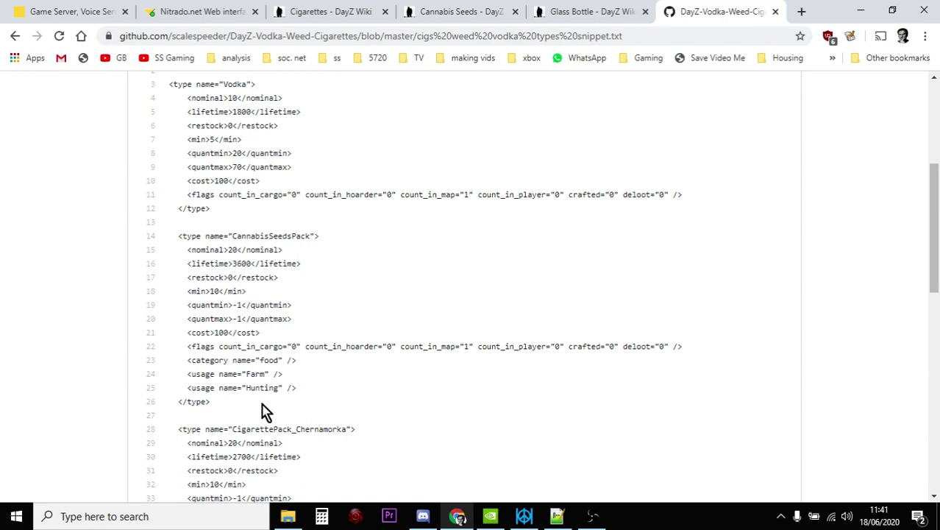
{"action": "scroll", "coordinate": [302, 385], "scroll_direction": "down", "scroll_amount": 3}
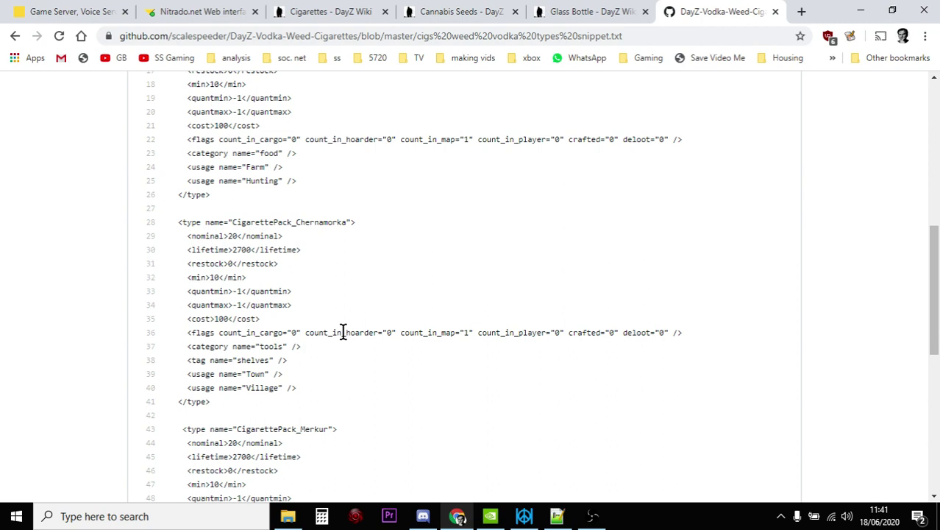
{"action": "scroll", "coordinate": [342, 331], "scroll_direction": "down", "scroll_amount": 2}
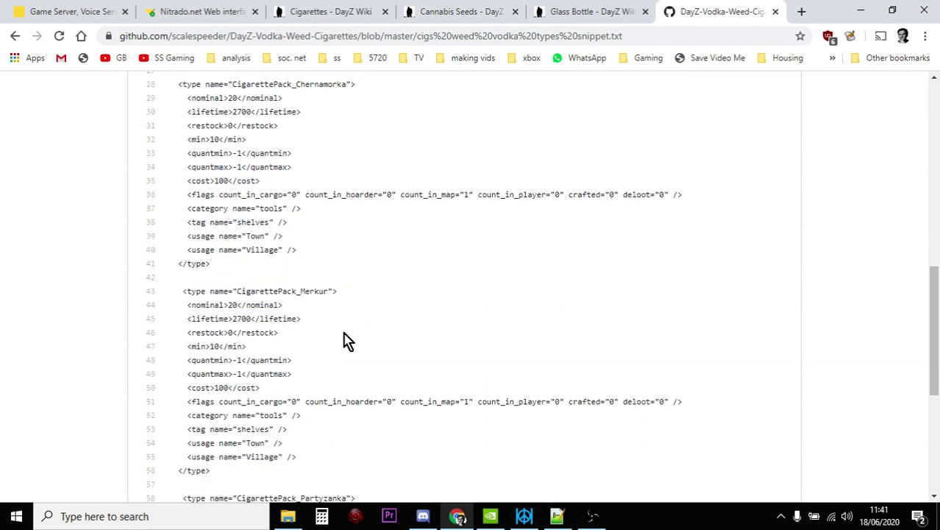
{"action": "scroll", "coordinate": [304, 311], "scroll_direction": "down", "scroll_amount": 4}
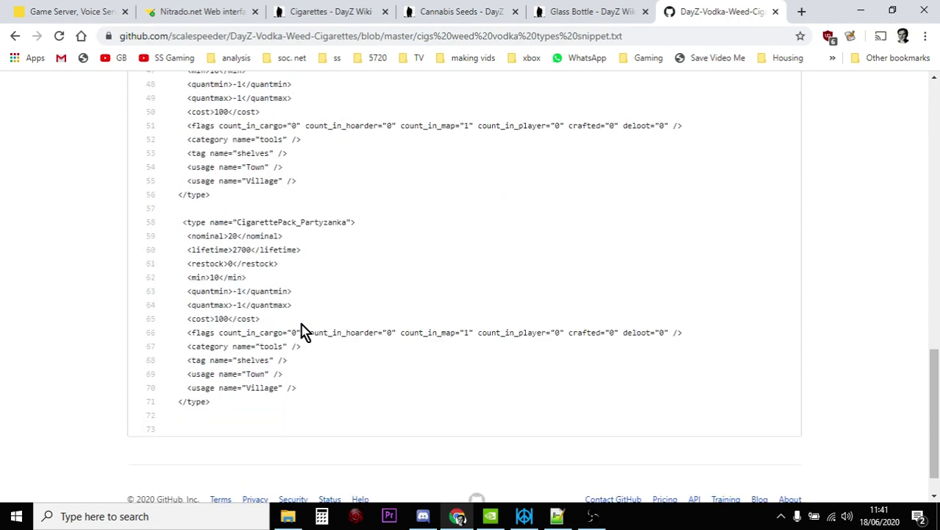
{"action": "scroll", "coordinate": [305, 331], "scroll_direction": "up", "scroll_amount": 12}
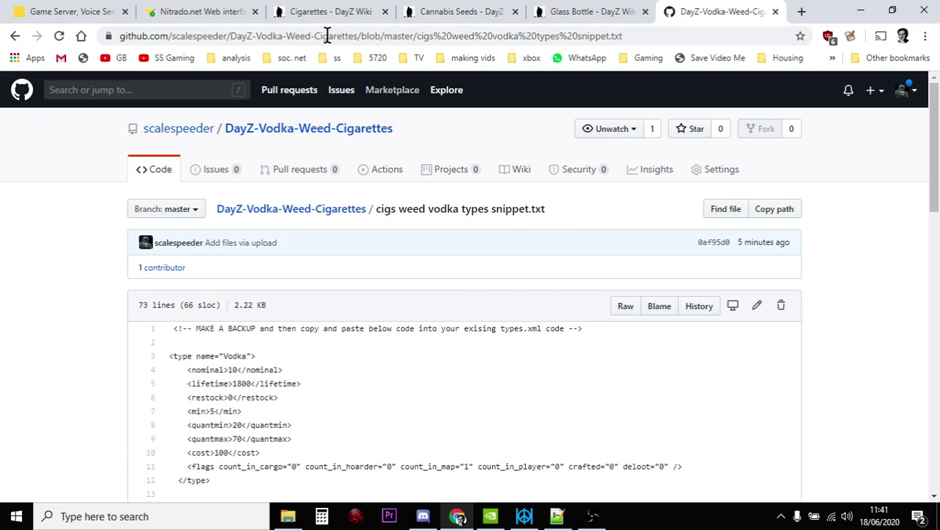
Switch to the Nitrado web interface and open the DayZ server's file browser
{"action": "left_click", "coordinate": [169, 16]}
{"action": "scroll", "coordinate": [647, 328], "scroll_direction": "down", "scroll_amount": 1}
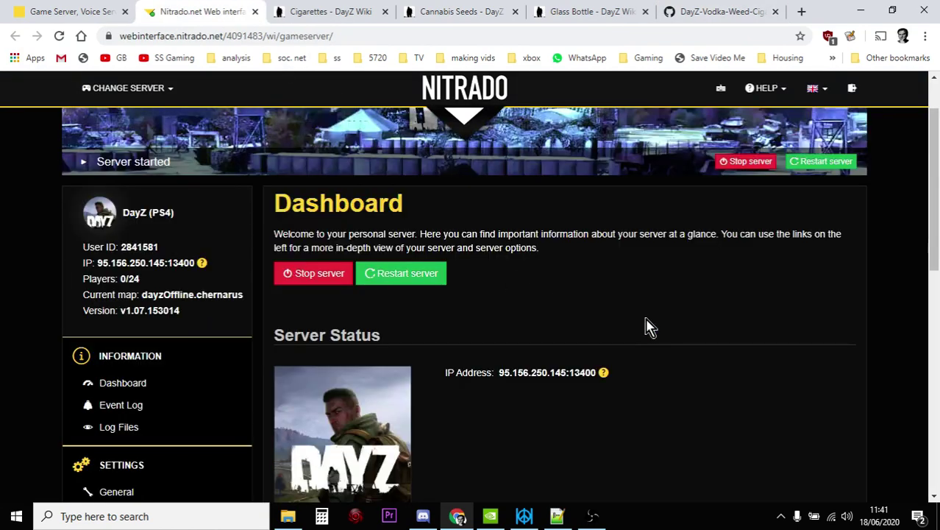
{"action": "scroll", "coordinate": [647, 328], "scroll_direction": "down", "scroll_amount": 2}
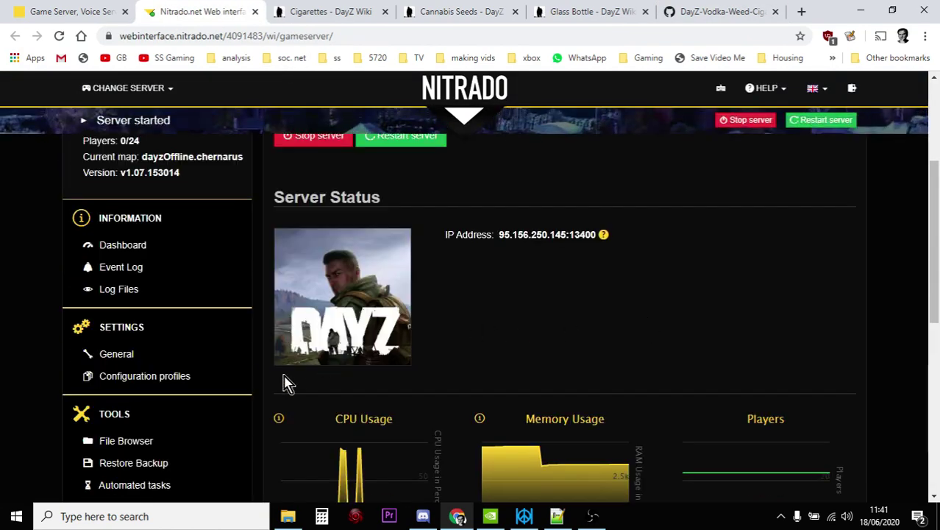
{"action": "left_click", "coordinate": [147, 444]}
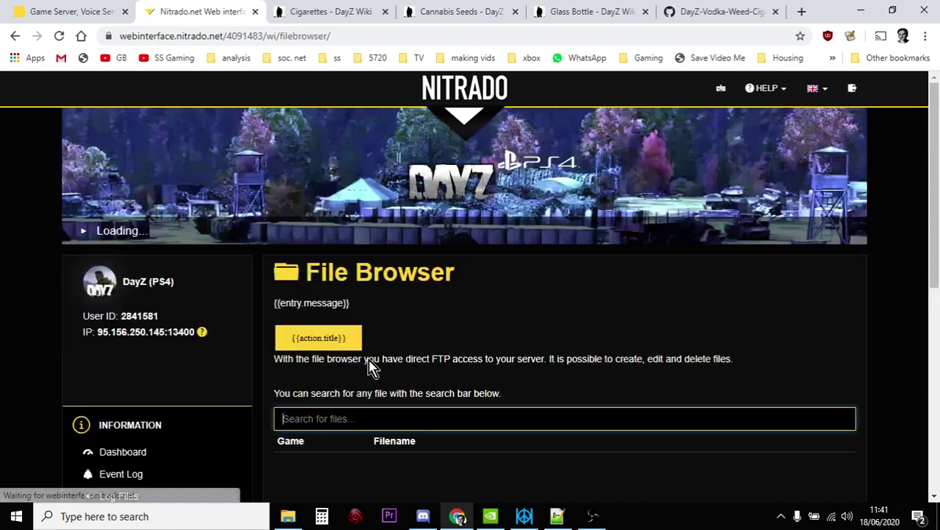
Navigate through dayzps_missions and dayzOffline.chernarusplus to the db folder on the server
{"action": "scroll", "coordinate": [499, 328], "scroll_direction": "down", "scroll_amount": 2}
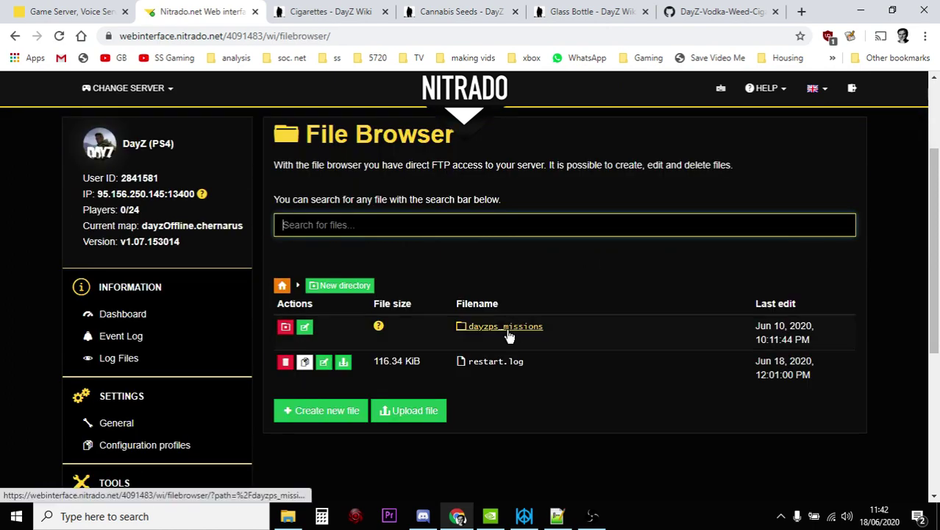
{"action": "left_click", "coordinate": [518, 326]}
{"action": "scroll", "coordinate": [602, 311], "scroll_direction": "down", "scroll_amount": 4}
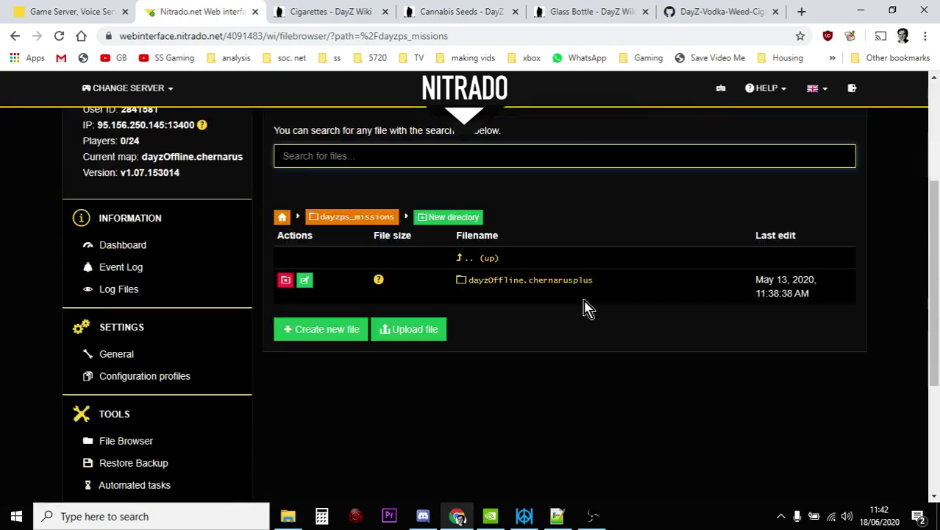
{"action": "left_click", "coordinate": [548, 287]}
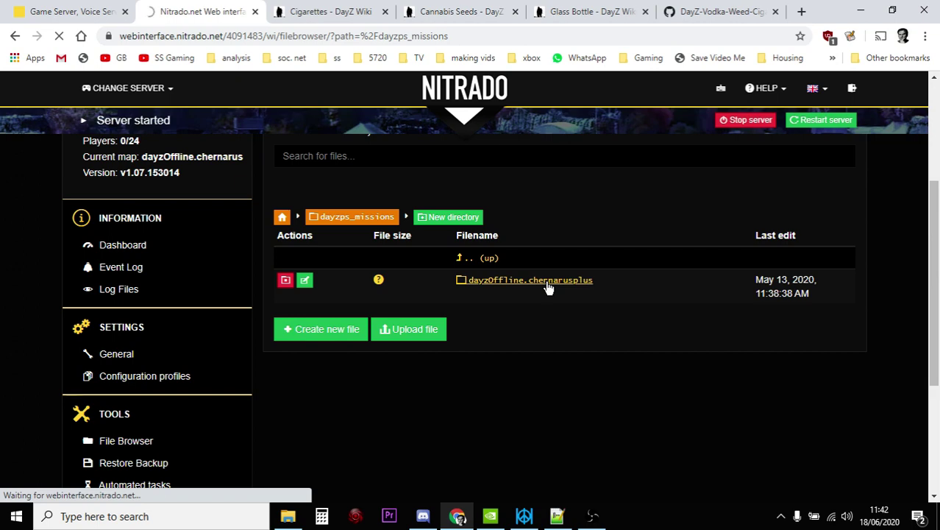
{"action": "scroll", "coordinate": [555, 281], "scroll_direction": "down", "scroll_amount": 3}
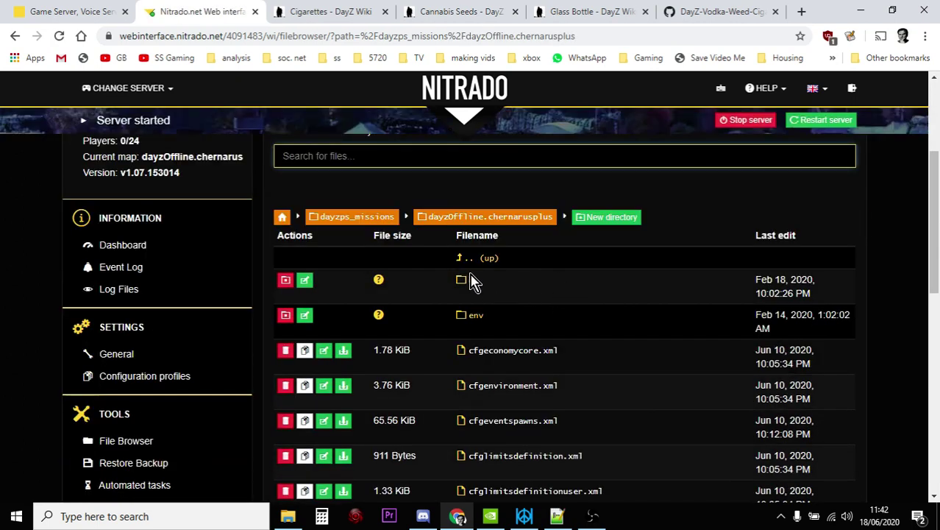
{"action": "left_click", "coordinate": [471, 283]}
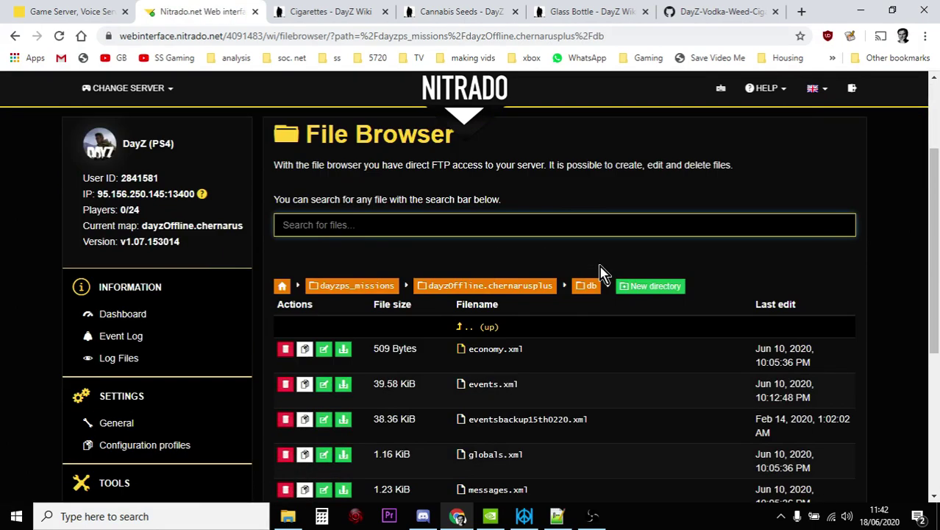
Open types.xml from the db folder in the server's web editor and look over its first type entries
{"action": "scroll", "coordinate": [602, 274], "scroll_direction": "down", "scroll_amount": 2}
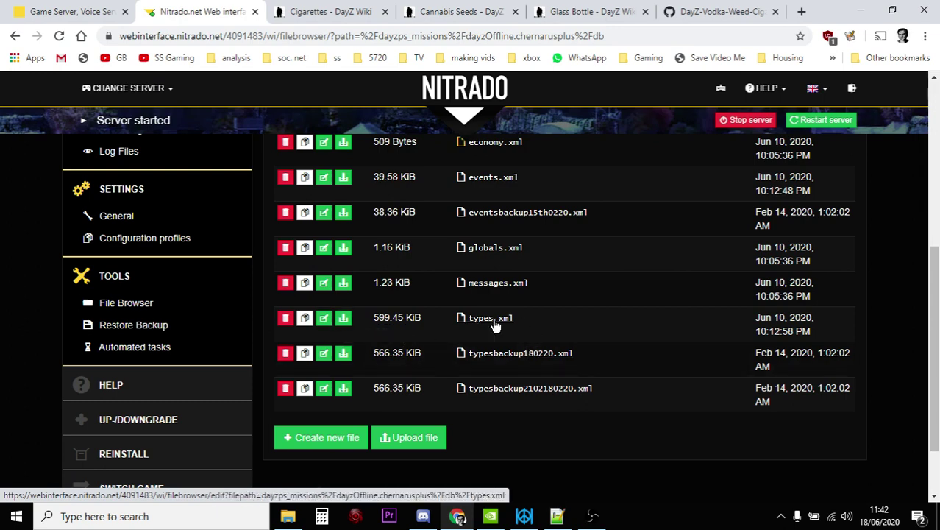
{"action": "left_click", "coordinate": [471, 325]}
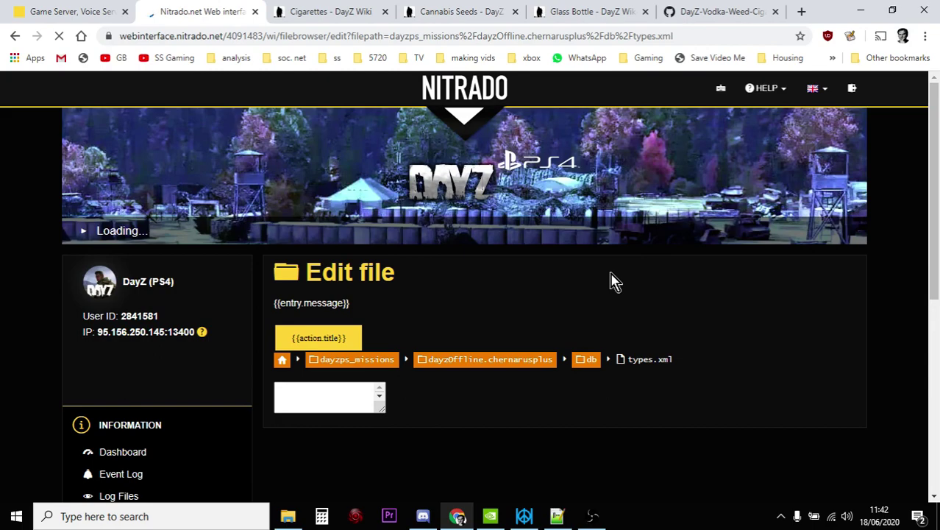
{"action": "scroll", "coordinate": [614, 281], "scroll_direction": "down", "scroll_amount": 3}
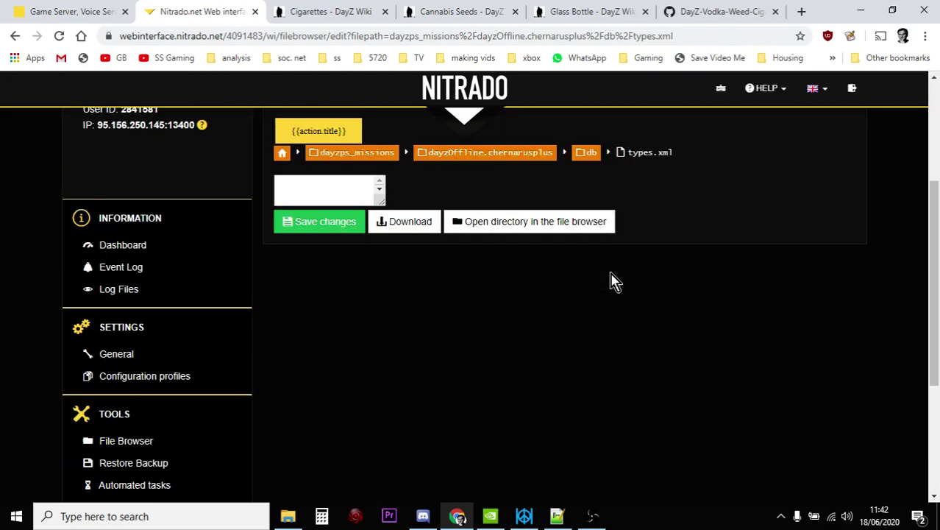
{"action": "scroll", "coordinate": [614, 281], "scroll_direction": "up", "scroll_amount": 3}
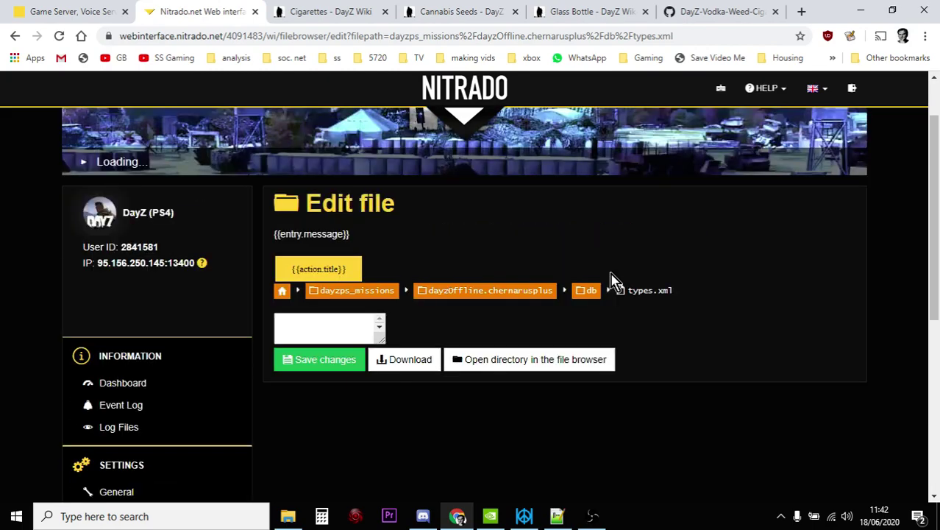
{"action": "scroll", "coordinate": [614, 282], "scroll_direction": "down", "scroll_amount": 3}
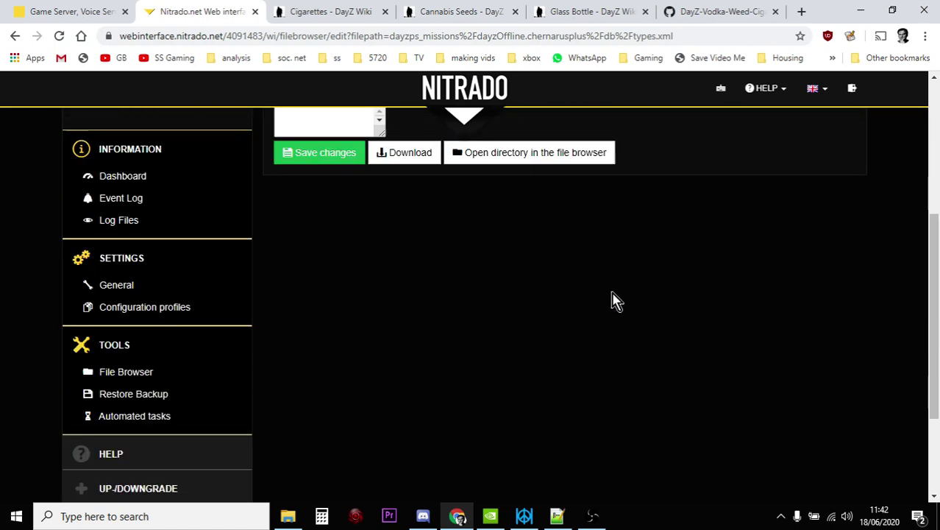
{"action": "scroll", "coordinate": [478, 250], "scroll_direction": "up", "scroll_amount": 1}
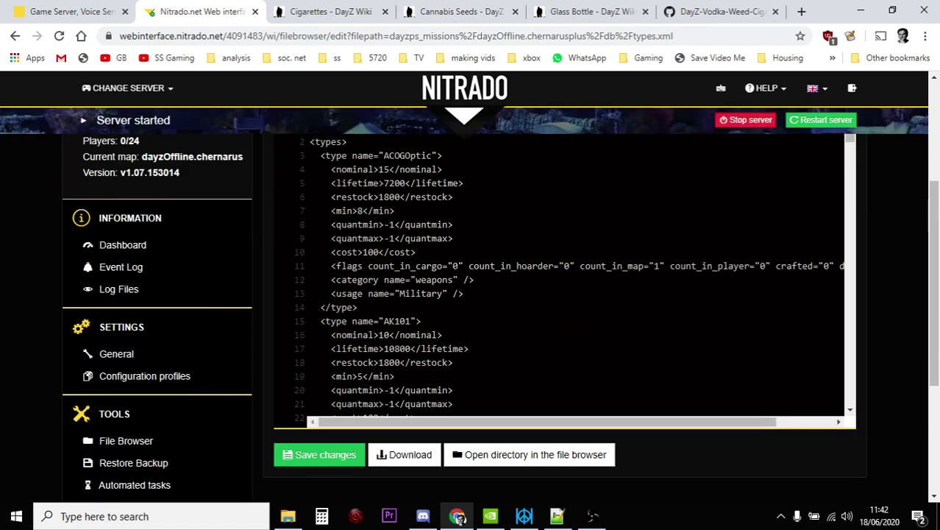
{"action": "scroll", "coordinate": [562, 276], "scroll_direction": "down", "scroll_amount": 2}
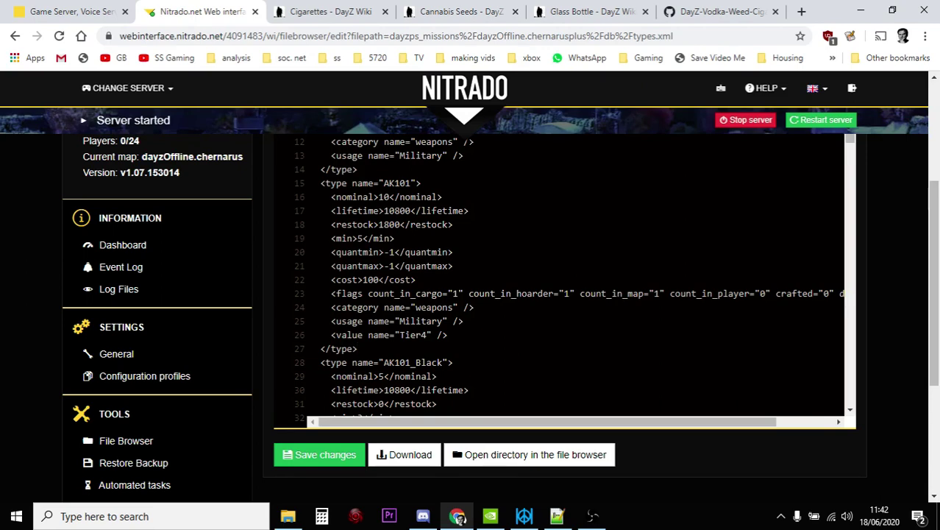
Switch to Notepad++ and copy the complete Vodka type block from cigs weed vodka types snippet.txt
{"action": "left_click", "coordinate": [557, 516]}
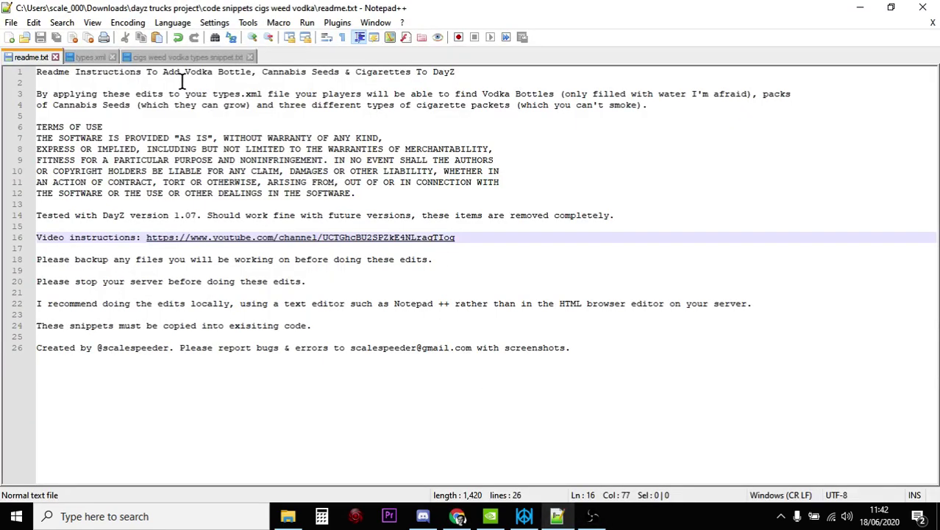
{"action": "left_click", "coordinate": [177, 57]}
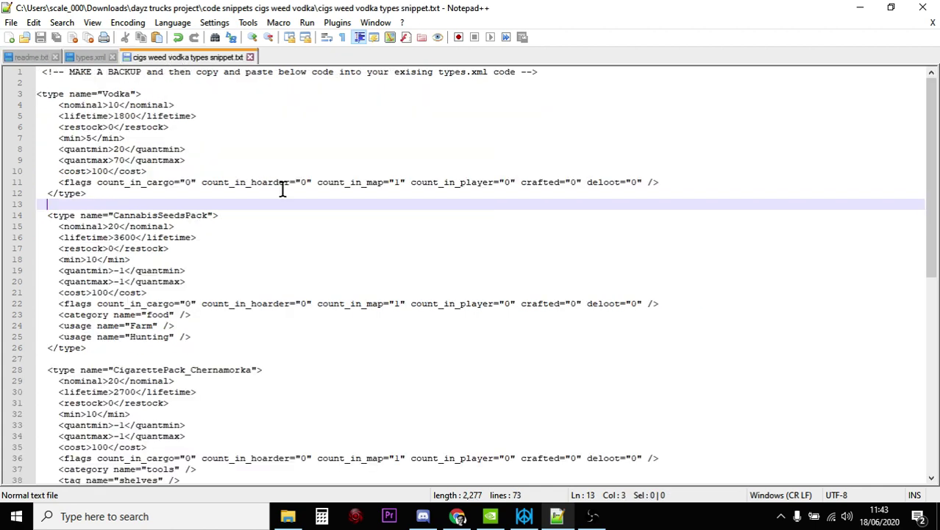
{"action": "left_click_drag", "start_coordinate": [99, 193], "coordinate": [29, 94]}
{"action": "right_click", "coordinate": [79, 125]}
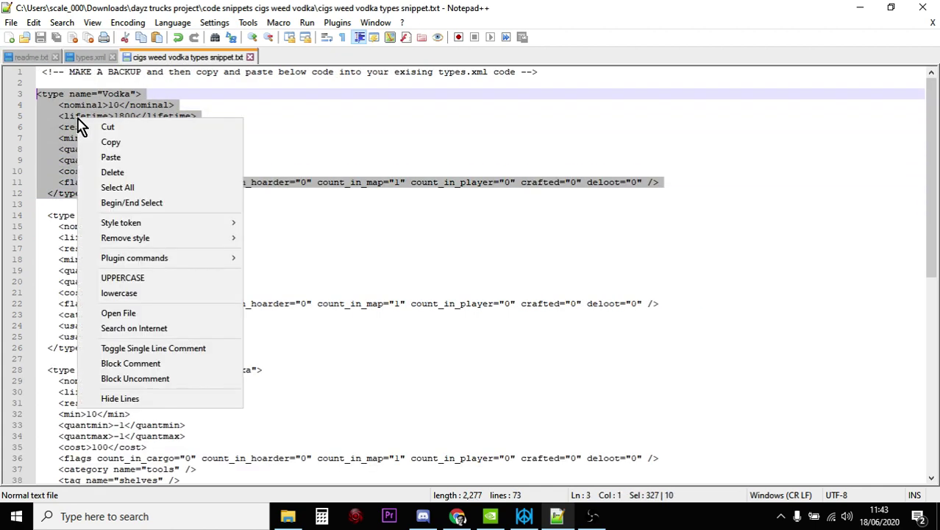
{"action": "left_click", "coordinate": [136, 143]}
Switch to types.xml and paste the copied Vodka type block on a new line directly after the WaterBottle entry
{"action": "left_click", "coordinate": [74, 58]}
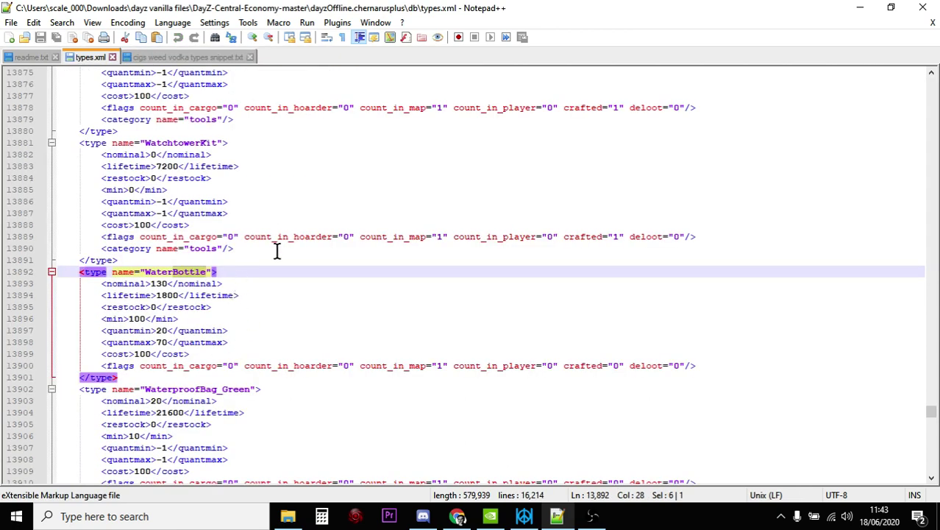
{"action": "scroll", "coordinate": [269, 262], "scroll_direction": "up", "scroll_amount": 1}
{"action": "scroll", "coordinate": [239, 303], "scroll_direction": "down", "scroll_amount": 1}
{"action": "left_click", "coordinate": [161, 378]}
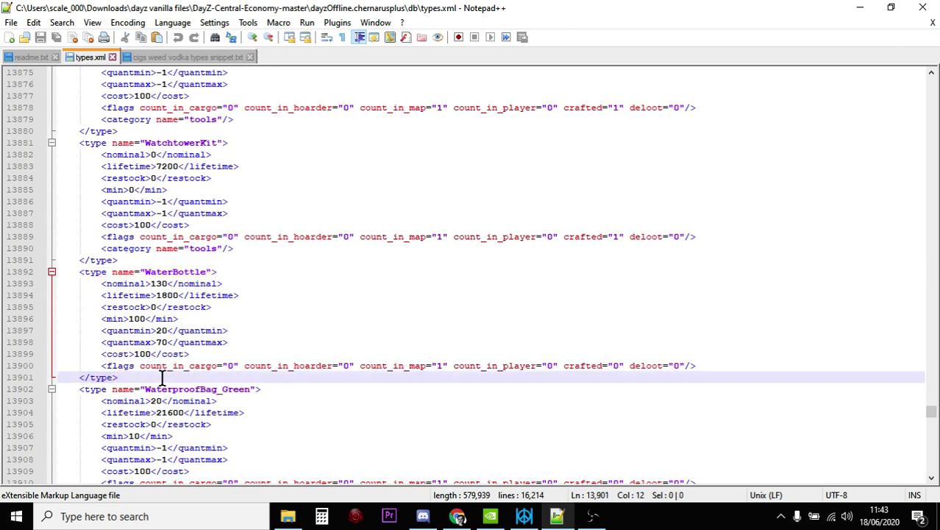
{"action": "key", "text": "Return"}
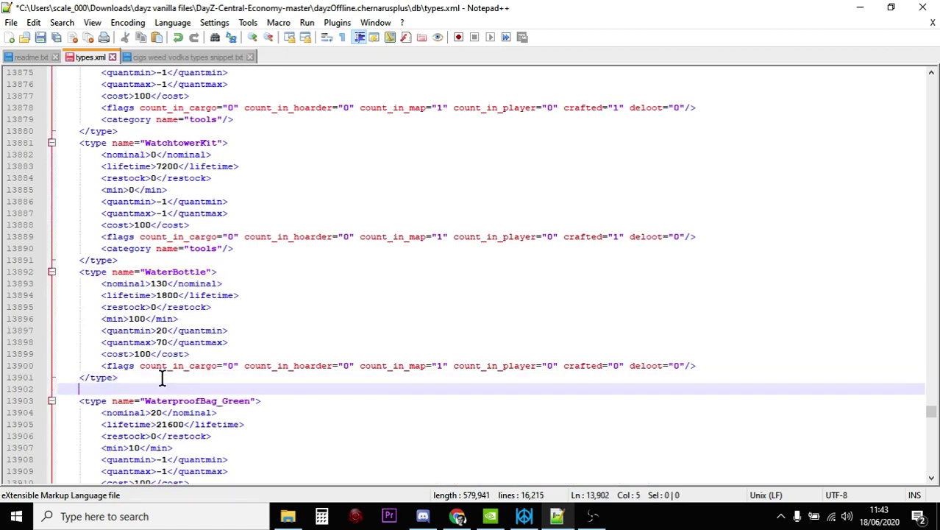
{"action": "right_click", "coordinate": [103, 398]}
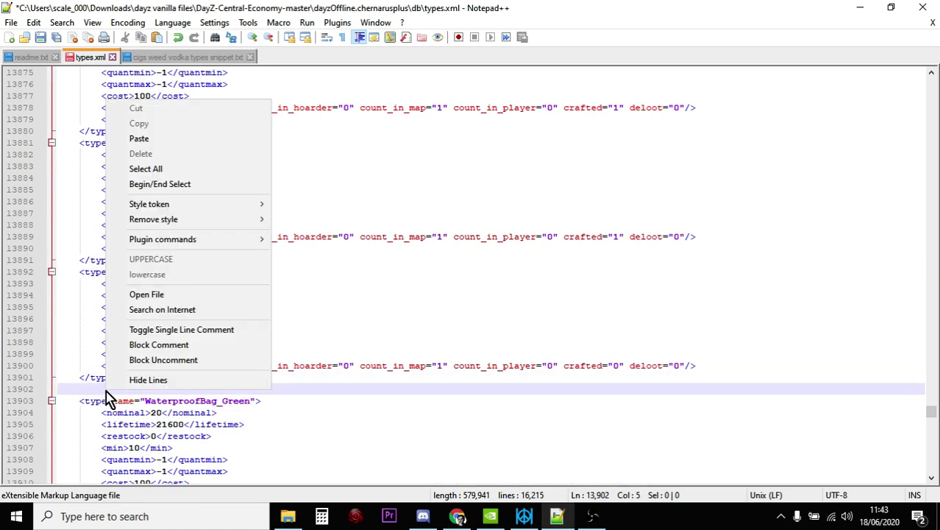
{"action": "left_click", "coordinate": [158, 139]}
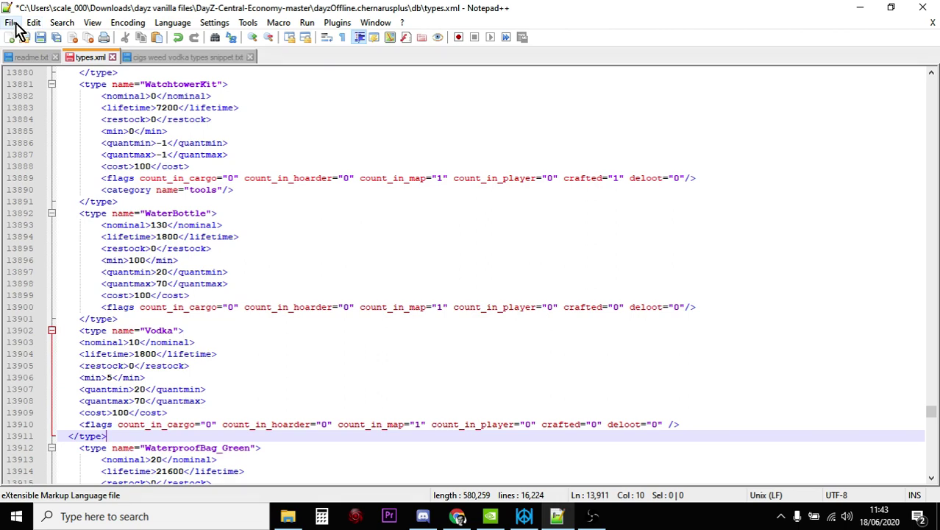
Undo the Vodka block paste and the line break added before it in types.xml
{"action": "left_click", "coordinate": [31, 22]}
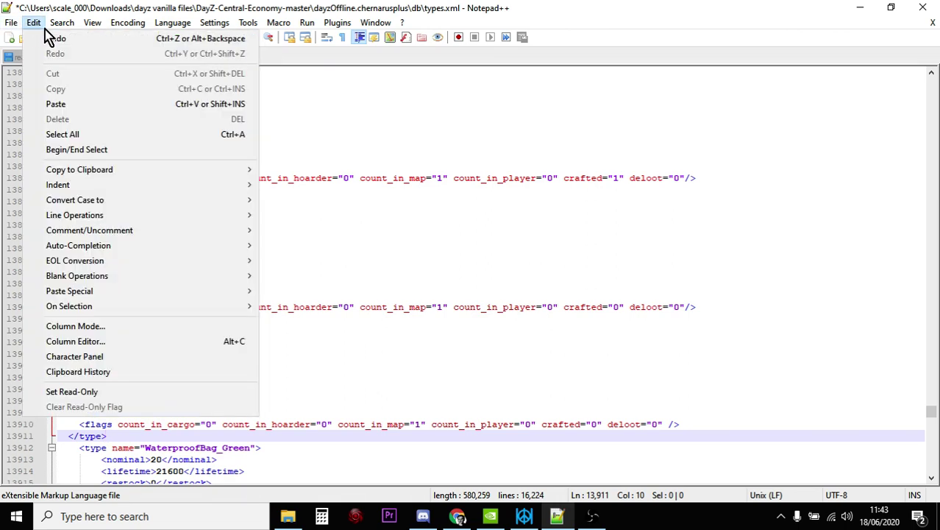
{"action": "left_click", "coordinate": [45, 37]}
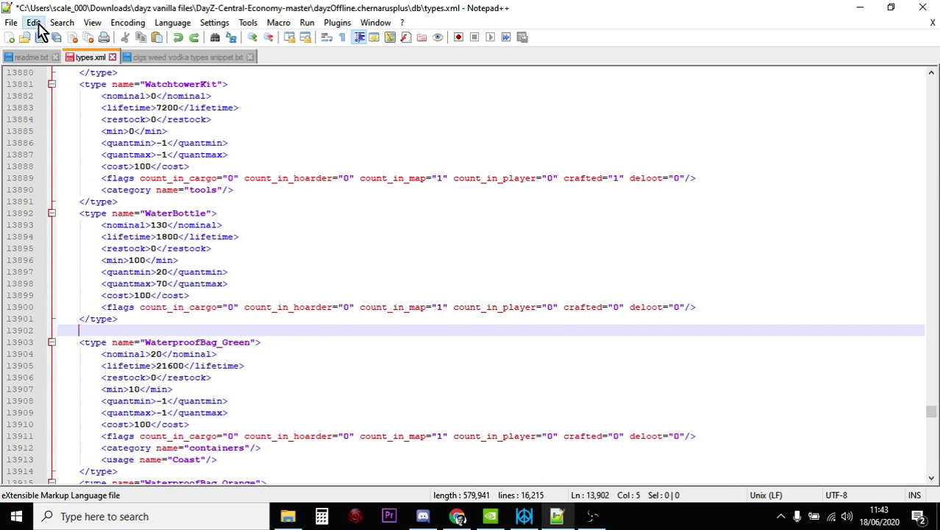
{"action": "left_click", "coordinate": [34, 23]}
{"action": "left_click", "coordinate": [44, 38]}
Switch to the Nitrado web interface in Chrome, return from types.xml to the db folder and look through its files and upload option
{"action": "left_click", "coordinate": [457, 516]}
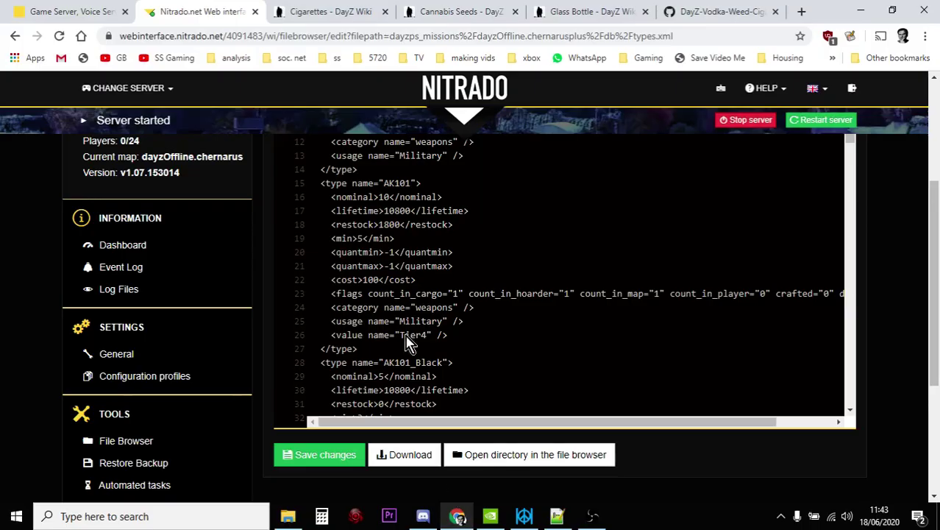
{"action": "scroll", "coordinate": [640, 217], "scroll_direction": "up", "scroll_amount": 8}
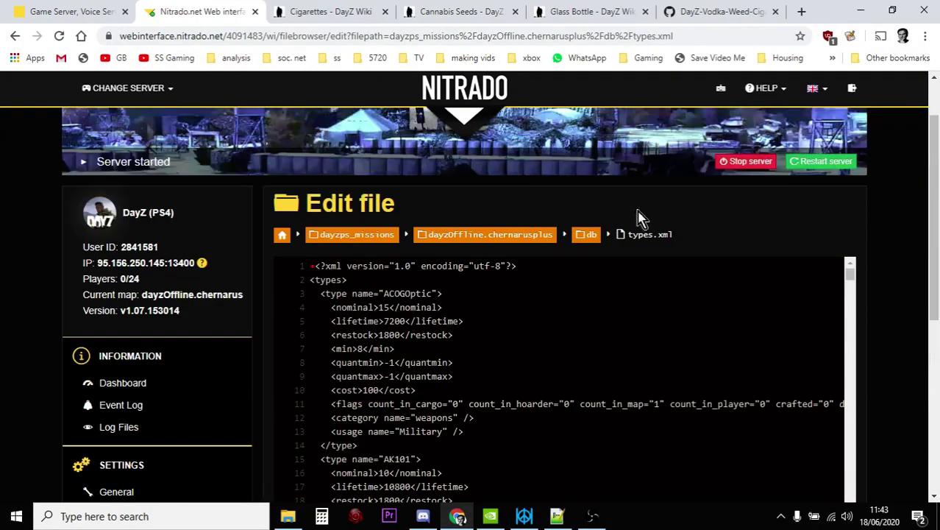
{"action": "left_click", "coordinate": [586, 234]}
{"action": "scroll", "coordinate": [614, 292], "scroll_direction": "down", "scroll_amount": 6}
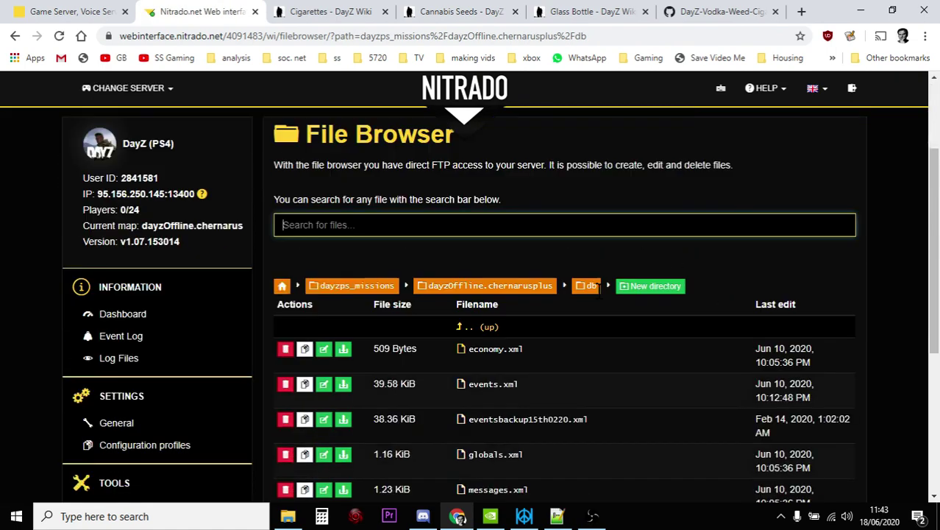
{"action": "scroll", "coordinate": [600, 298], "scroll_direction": "down", "scroll_amount": 1}
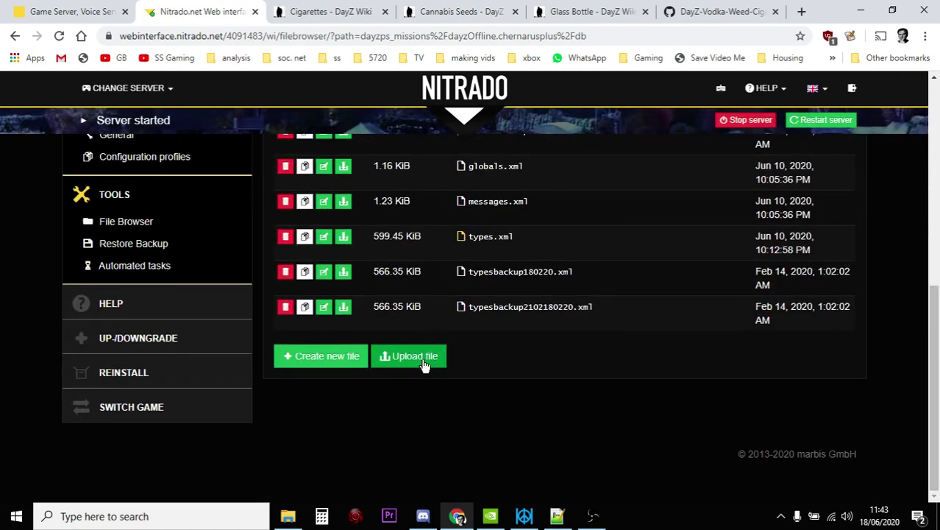
{"action": "scroll", "coordinate": [594, 367], "scroll_direction": "up", "scroll_amount": 7}
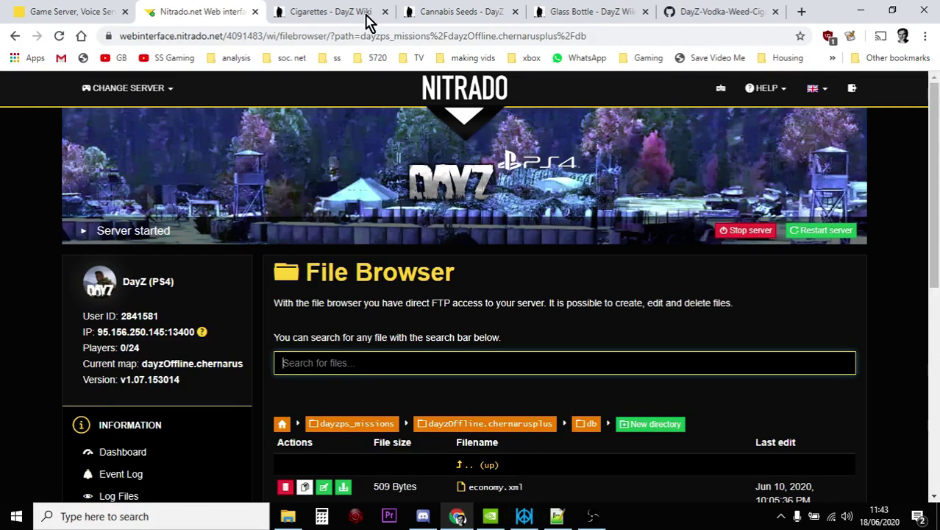
Review the types snippet in the DayZ-Vodka-Weed-Cigarettes GitHub repository, and bring up the DayZ Wiki page on Cigarettes
{"action": "left_click", "coordinate": [686, 17]}
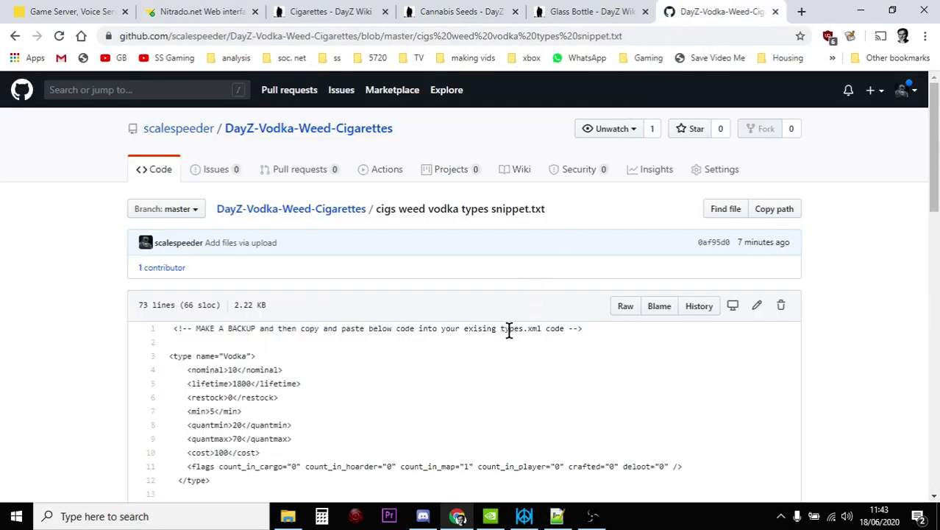
{"action": "left_click_drag", "start_coordinate": [933, 190], "coordinate": [907, 325]}
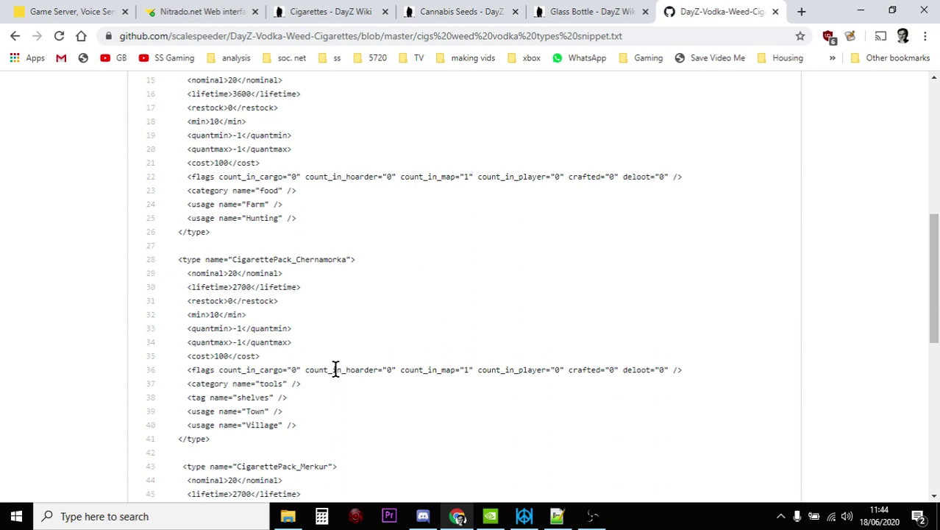
{"action": "scroll", "coordinate": [334, 369], "scroll_direction": "up", "scroll_amount": 4}
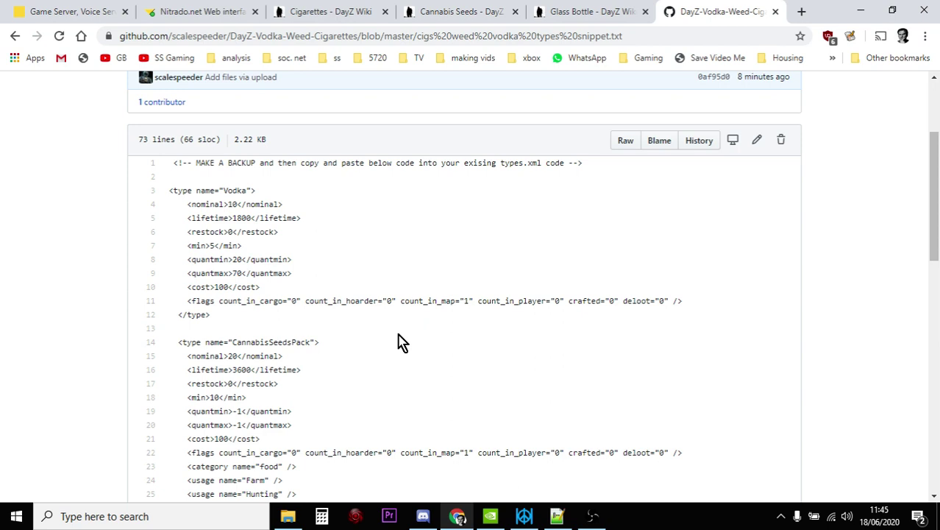
{"action": "left_click", "coordinate": [357, 13]}
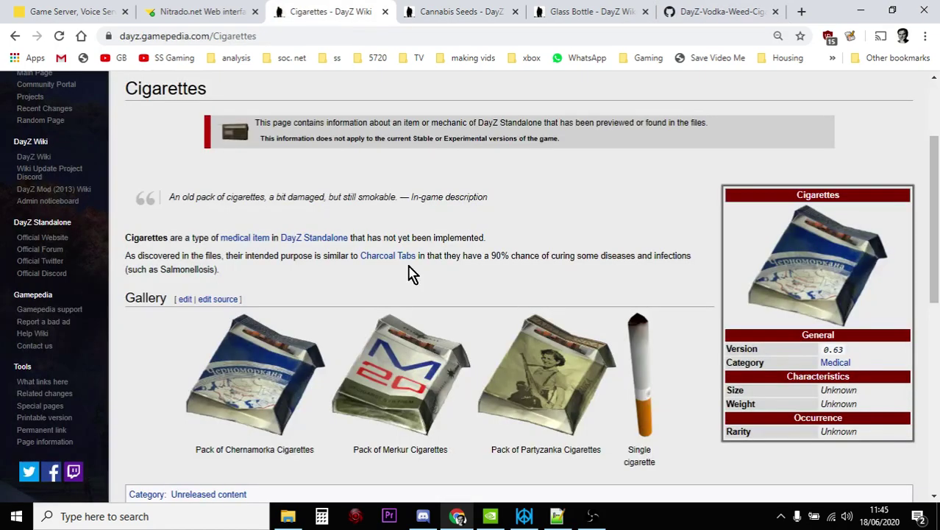